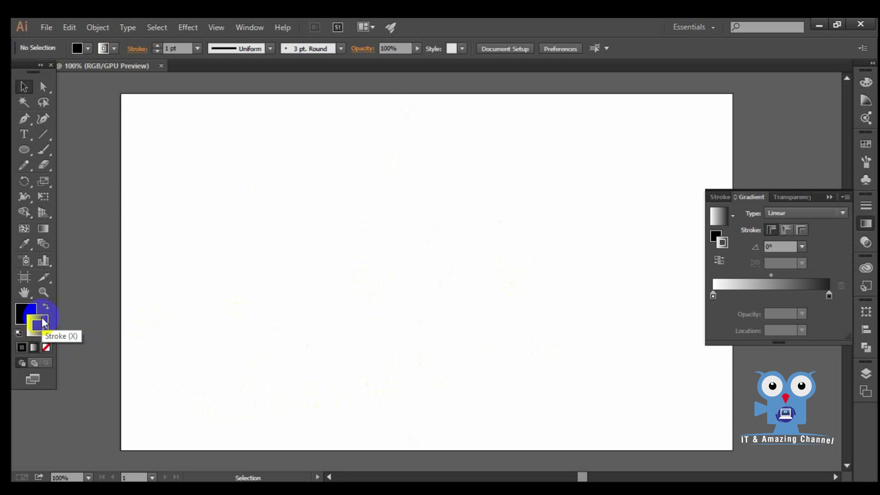
Step: Set the stroke to None and choose the dark red swatch as the fill for new shapes
{"action": "left_click", "coordinate": [42, 322]}
{"action": "left_click", "coordinate": [47, 347]}
{"action": "double_click", "coordinate": [26, 312]}
{"action": "left_click", "coordinate": [810, 225]}
{"action": "left_click", "coordinate": [866, 144]}
{"action": "left_click", "coordinate": [796, 172]}
Step: Draw a Shift-constrained dark red circle on the artboard with the Ellipse tool
{"action": "key", "text": "l"}
{"action": "left_click_drag", "start_coordinate": [425, 274], "coordinate": [604, 428]}
Step: Copy the circle in 60° rotations around its top anchor, then select all the circles
{"action": "left_click", "coordinate": [26, 182]}
{"action": "left_click", "coordinate": [516, 268], "text": "alt"}
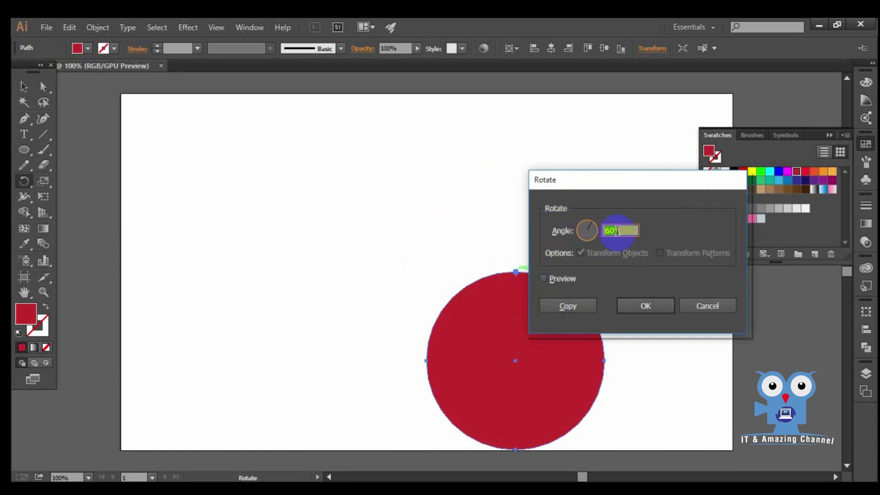
{"action": "left_click", "coordinate": [567, 306]}
{"action": "key", "text": "ctrl+d"}
{"action": "key", "text": "ctrl+d"}
{"action": "key", "text": "ctrl+d"}
{"action": "key", "text": "ctrl+d"}
{"action": "key", "text": "ctrl+a"}
Step: Erase the outer crescents with Alt and the Shape Builder, leaving six dark red petals
{"action": "left_click", "coordinate": [23, 213]}
{"action": "key", "text": "alt"}
{"action": "left_click", "coordinate": [537, 119], "text": "alt"}
{"action": "left_click", "coordinate": [628, 162], "text": "alt"}
{"action": "left_click", "coordinate": [588, 166], "text": "alt"}
{"action": "left_click_drag", "start_coordinate": [640, 219], "coordinate": [650, 331]}
{"action": "mouse_move", "coordinate": [624, 373]}
{"action": "left_mouse_down"}
{"action": "mouse_move", "coordinate": [540, 422]}
{"action": "mouse_move", "coordinate": [445, 391]}
{"action": "mouse_move", "coordinate": [379, 302]}
{"action": "mouse_move", "coordinate": [384, 199]}
{"action": "left_mouse_up"}
{"action": "left_click", "coordinate": [384, 199], "text": "alt"}
{"action": "left_click", "coordinate": [467, 178], "text": "alt"}
{"action": "left_click", "coordinate": [24, 87]}
Step: Move the flower to the artboard centre and scale it up from its centre to near full height
{"action": "left_click_drag", "start_coordinate": [533, 274], "coordinate": [454, 261]}
{"action": "left_click_drag", "start_coordinate": [516, 360], "coordinate": [636, 441]}
{"action": "left_click_drag", "start_coordinate": [636, 439], "coordinate": [636, 443]}
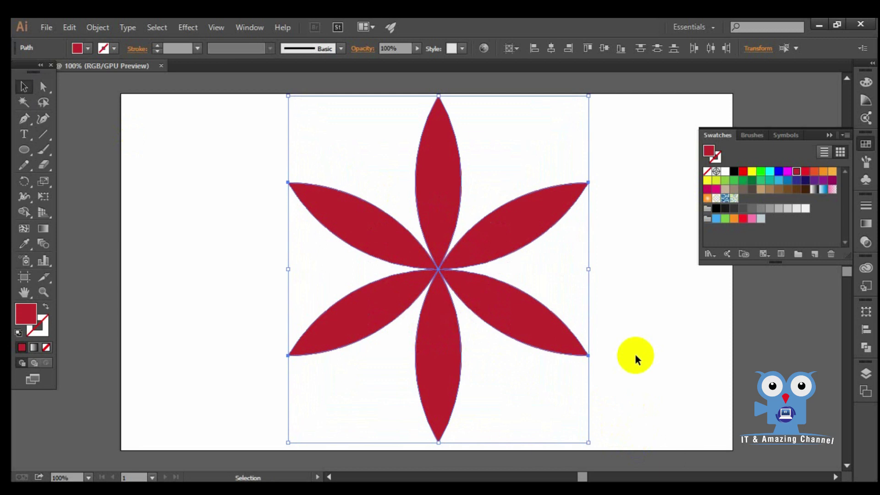